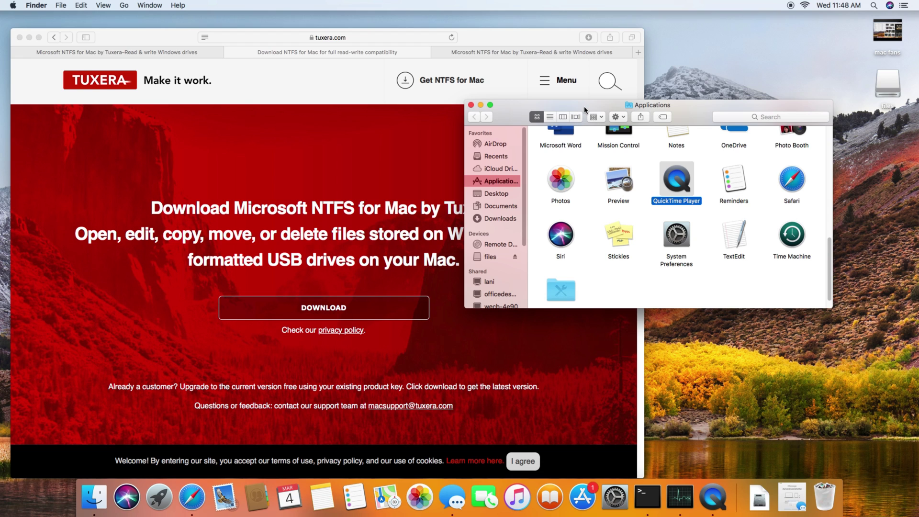
# Move the Applications window to the lower-right corner so the Tuxera download page is uncovered.
pyautogui.moveTo(585, 110); pyautogui.dragTo(776, 243)
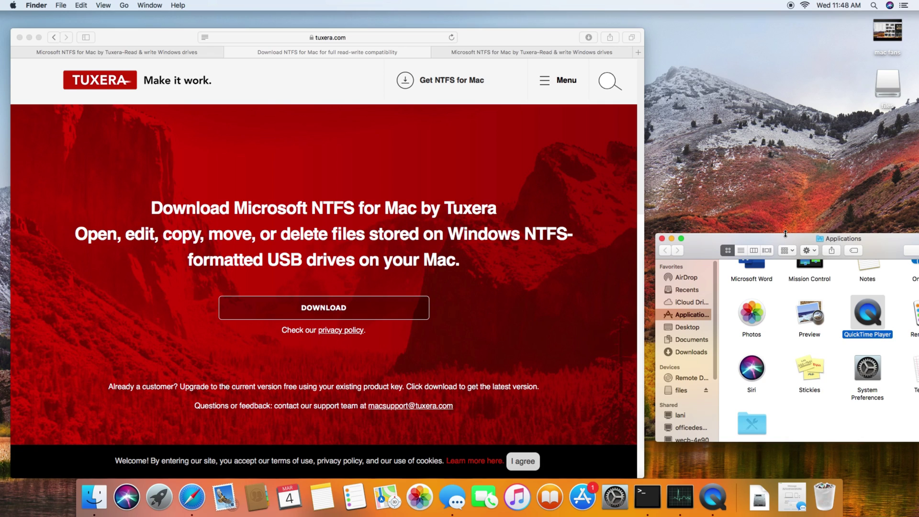
pyautogui.moveTo(768, 242); pyautogui.dragTo(763, 270)
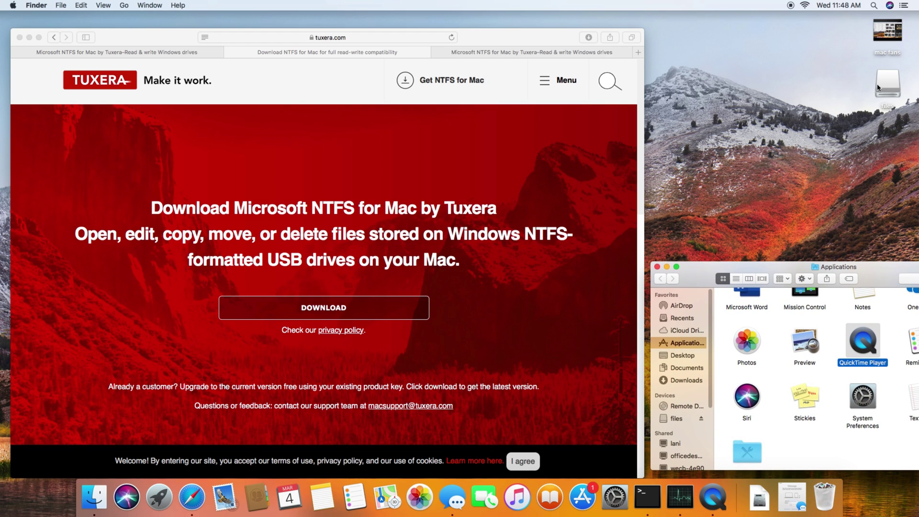
# Open the files drive and try dragging mac fans into it, which doesn't copy.
pyautogui.doubleClick(889, 88)
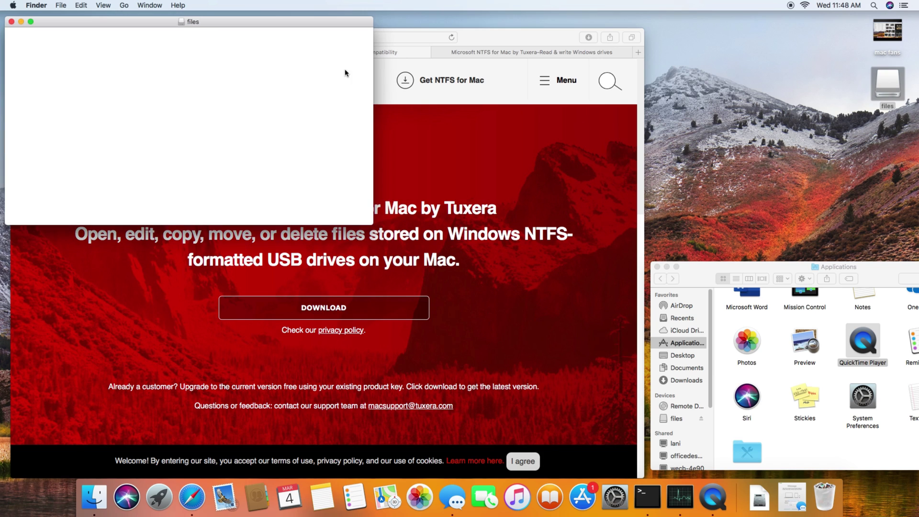
pyautogui.moveTo(268, 26); pyautogui.dragTo(658, 25)
pyautogui.moveTo(887, 30); pyautogui.dragTo(494, 93)
pyautogui.moveTo(887, 41); pyautogui.dragTo(501, 119)
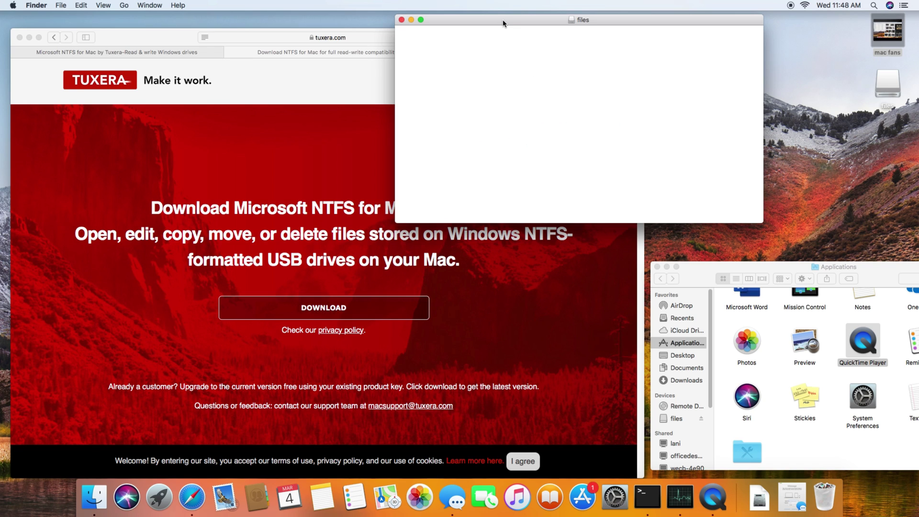
# Rearrange the files window and Tuxera page, leaving the files window lower on the right.
pyautogui.moveTo(503, 21); pyautogui.dragTo(542, 73)
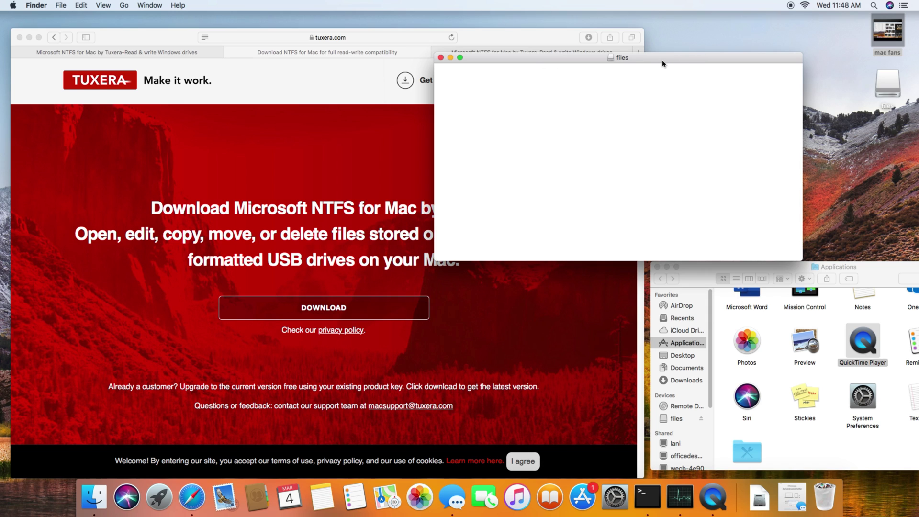
pyautogui.moveTo(632, 58); pyautogui.dragTo(847, 26)
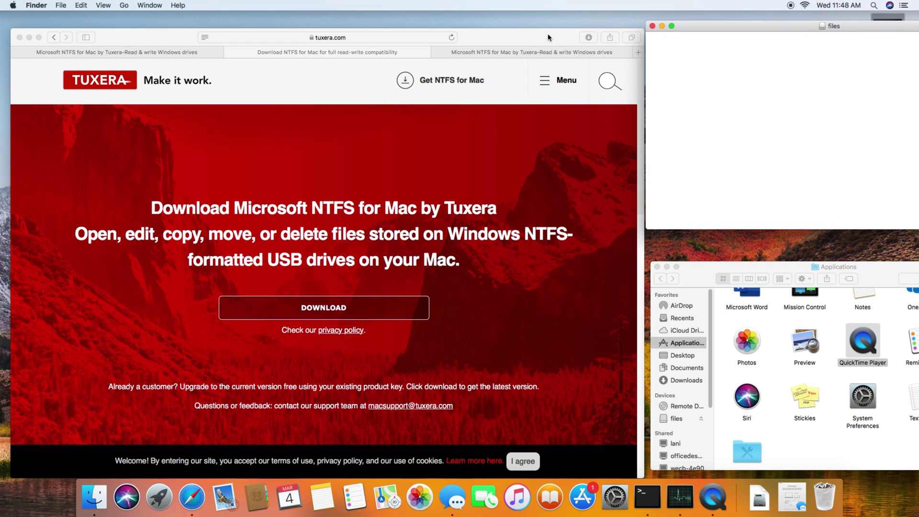
pyautogui.click(509, 40)
pyautogui.moveTo(509, 39); pyautogui.dragTo(505, 38)
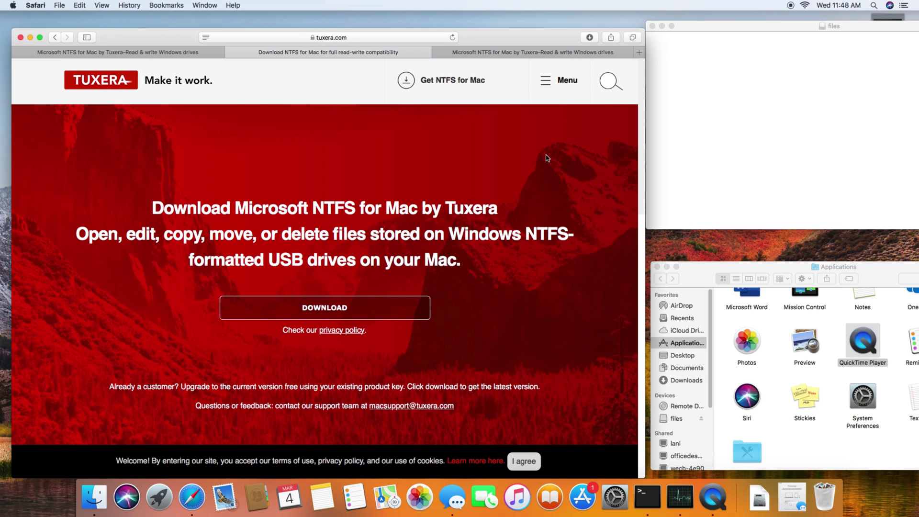
pyautogui.moveTo(749, 26); pyautogui.dragTo(758, 136)
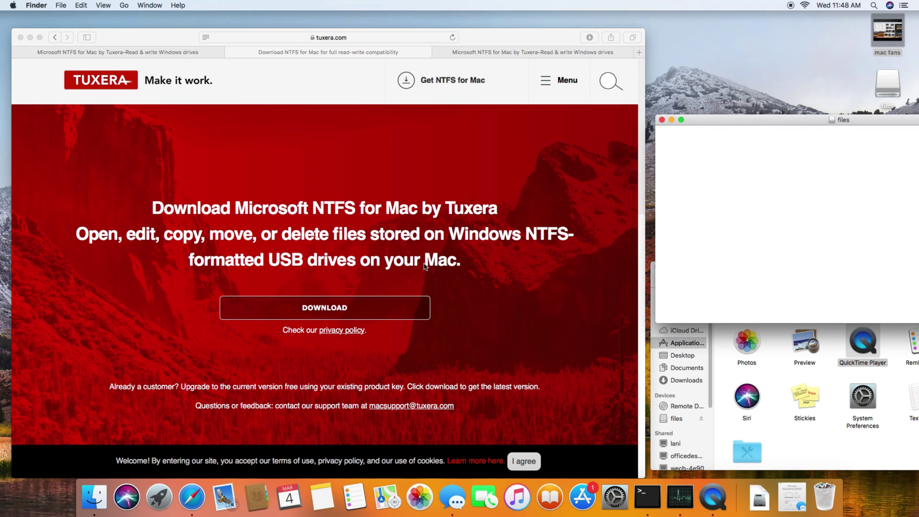
# Download Tuxera NTFS for Mac, allowing downloads from tuxera.com.
pyautogui.click(335, 315)
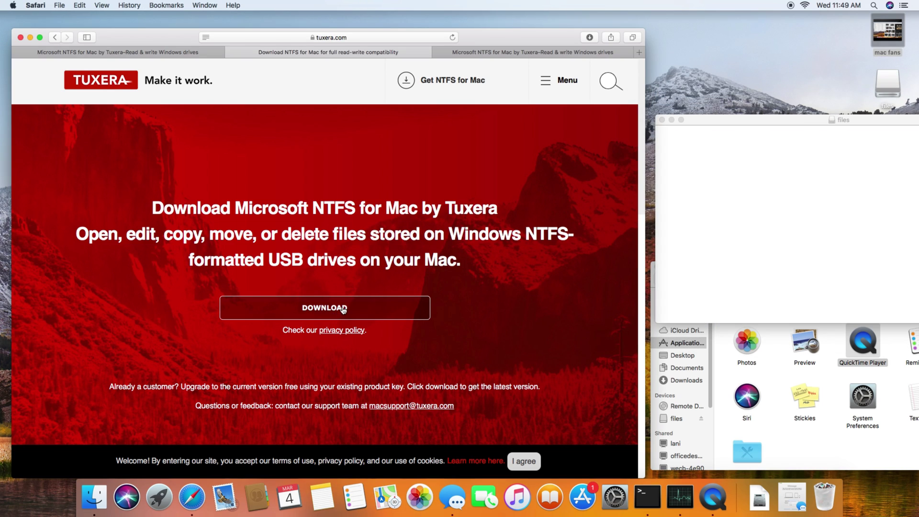
pyautogui.click(360, 300)
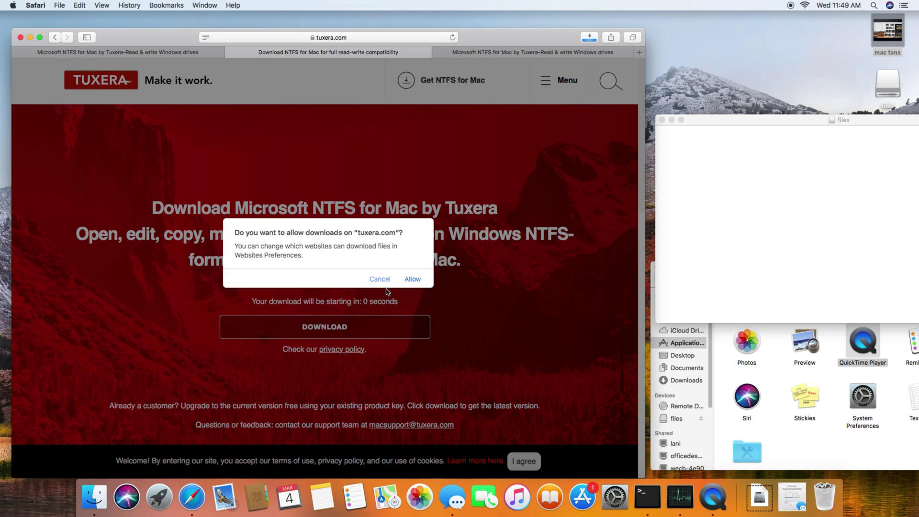
pyautogui.click(410, 281)
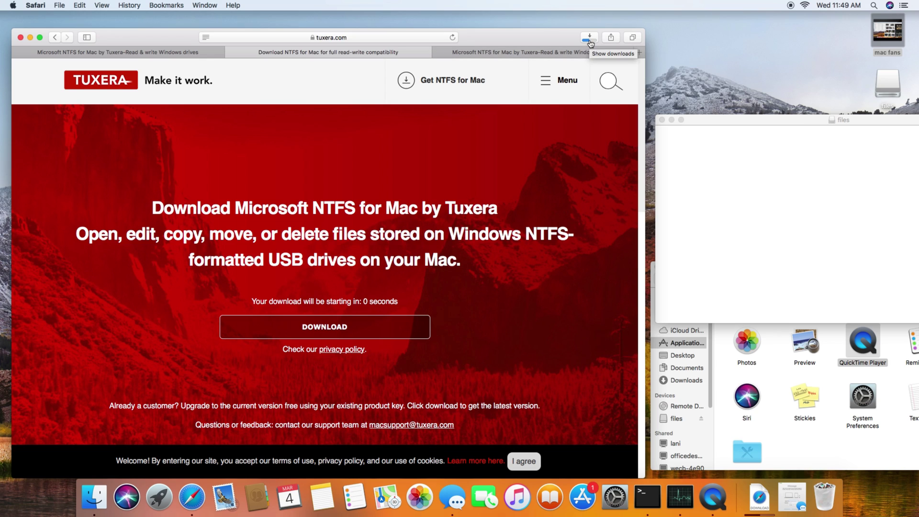
# Check the Downloads list for the finished 74.7 MB tuxerantfs_2019.dmg.
pyautogui.click(590, 38)
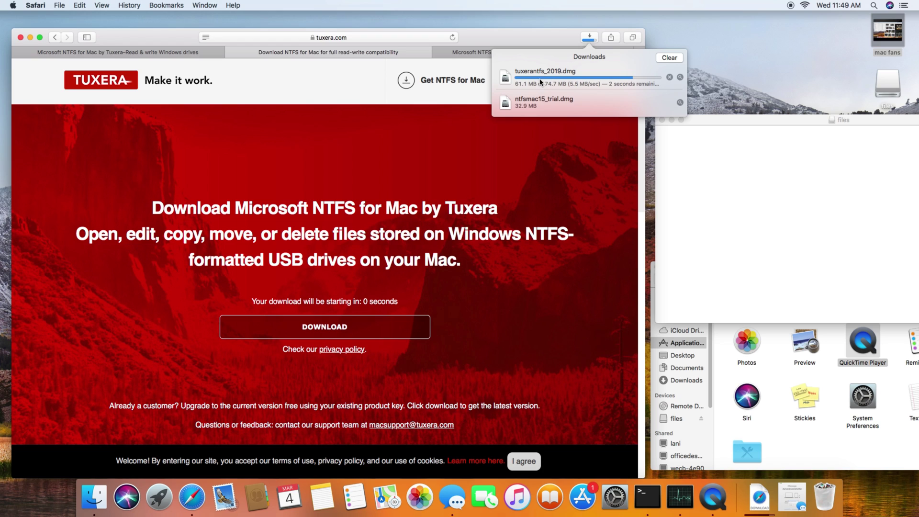
pyautogui.click(541, 80)
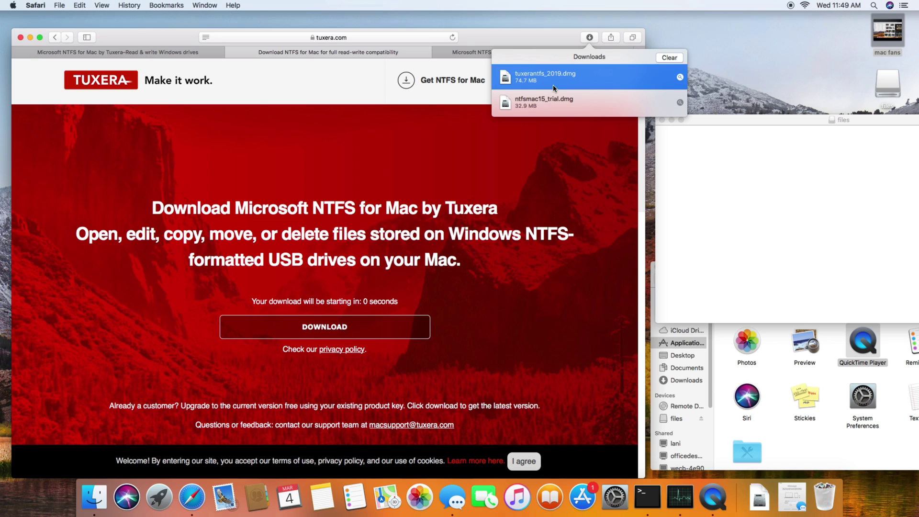
pyautogui.click(527, 47)
pyautogui.click(589, 37)
# Mount tuxerantfs_2019.dmg and launch Install Tuxera NTFS from the disk image.
pyautogui.doubleClick(571, 77)
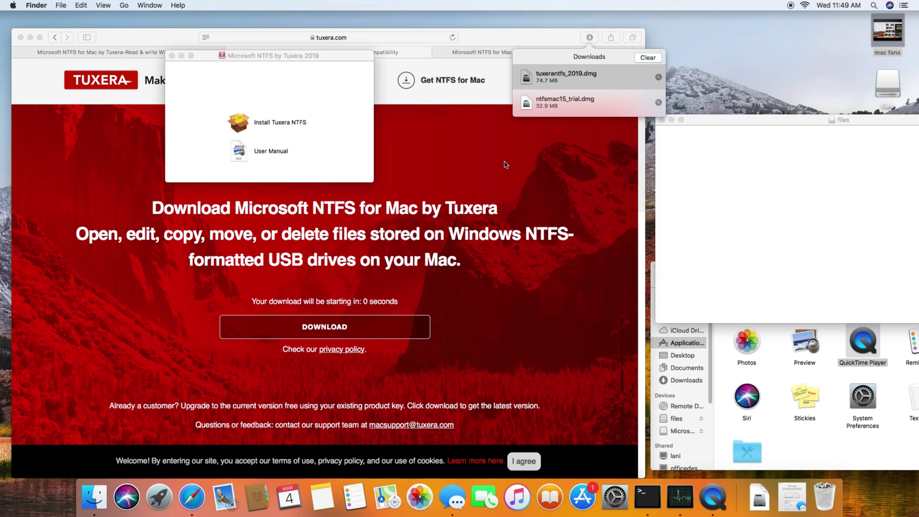
pyautogui.click(243, 125)
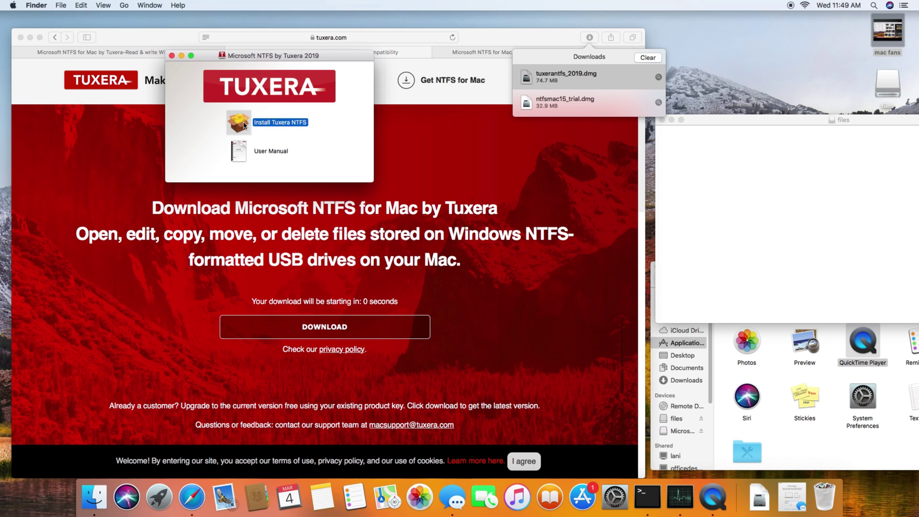
pyautogui.doubleClick(242, 125)
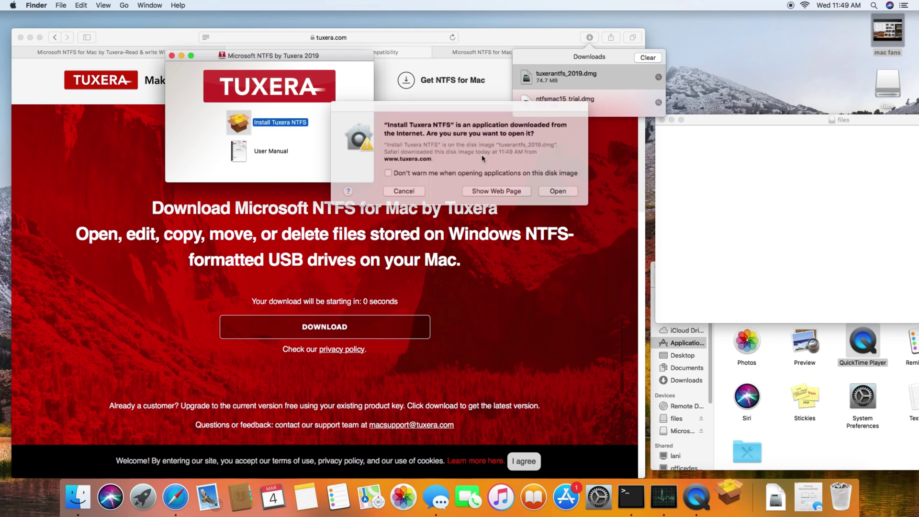
# Confirm opening the installer, accept the license, and start the standard installation.
pyautogui.click(551, 190)
pyautogui.click(551, 190)
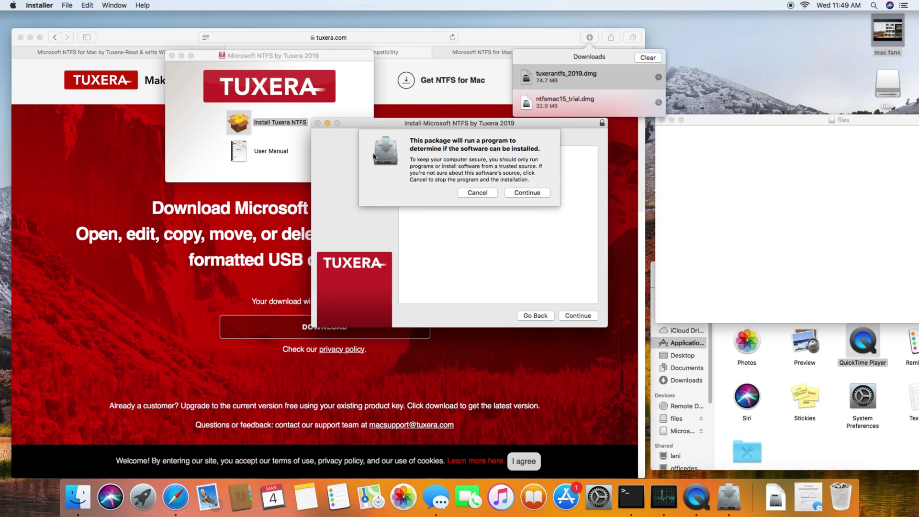
pyautogui.click(517, 192)
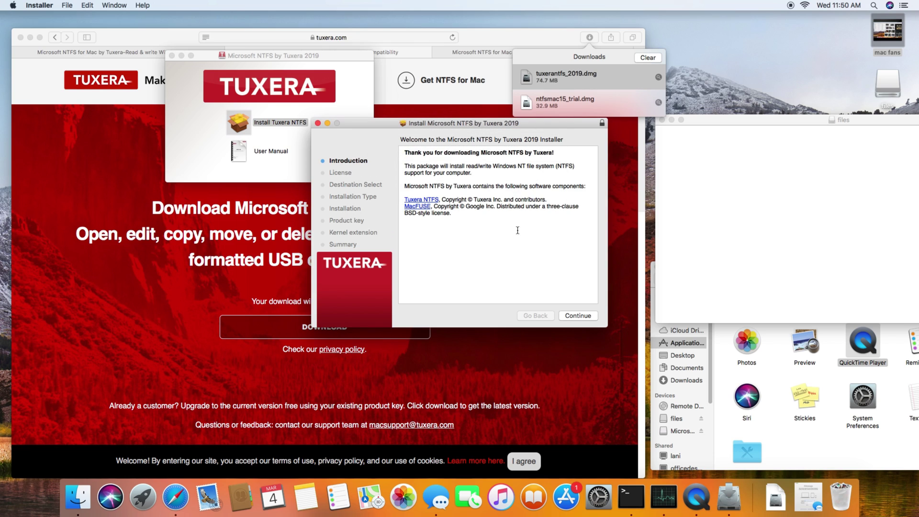
pyautogui.click(569, 315)
pyautogui.click(569, 315)
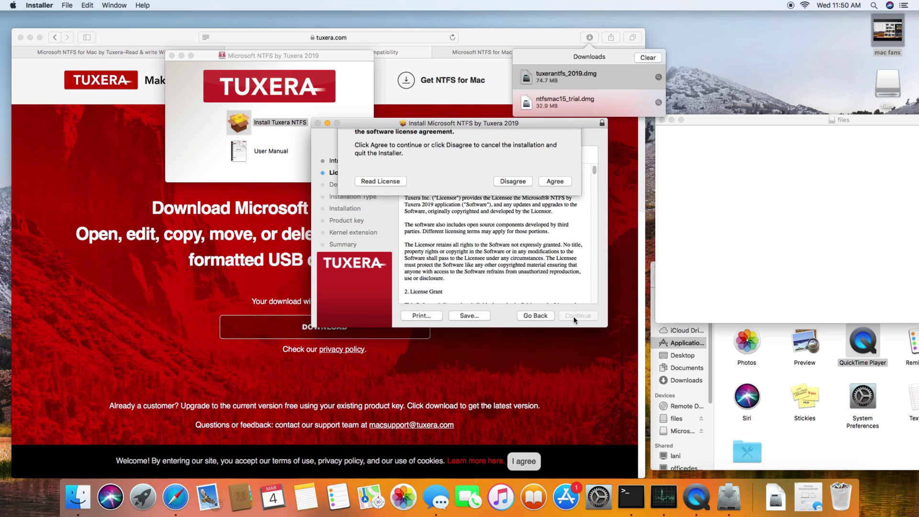
pyautogui.click(558, 201)
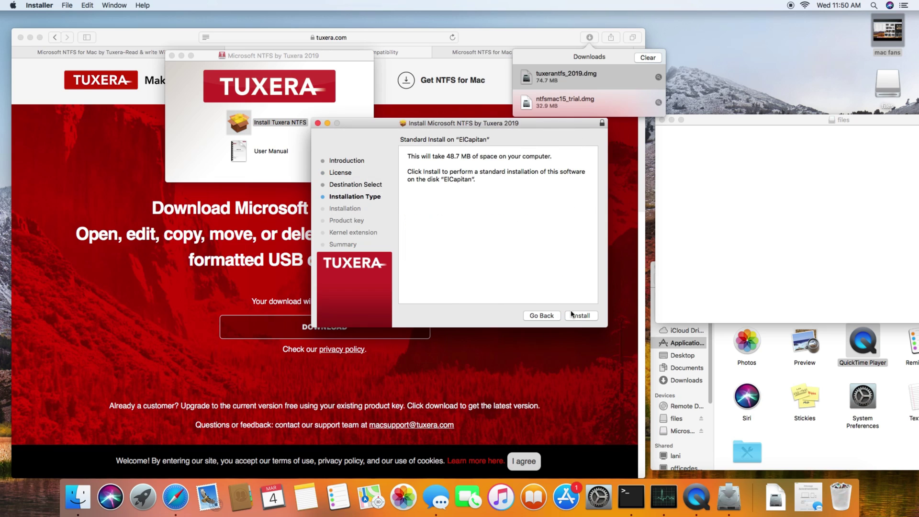
pyautogui.click(580, 316)
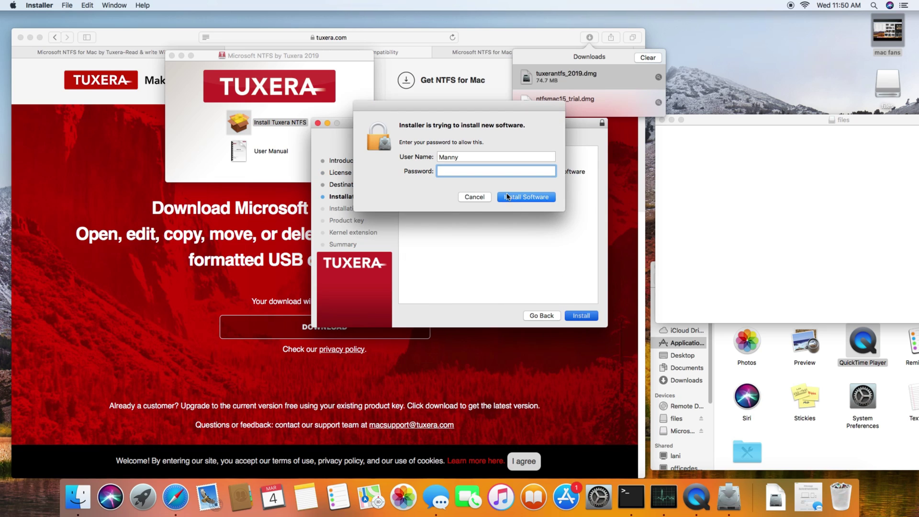
# Enter the administrator password and finish installing as the 15-day trial version.
pyautogui.press('Return')
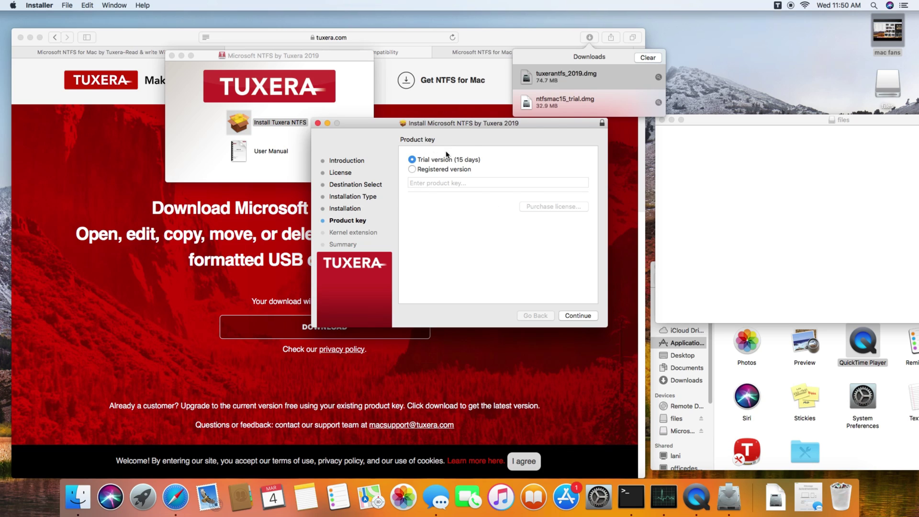
pyautogui.click(579, 315)
pyautogui.write('m')
pyautogui.press('Return')
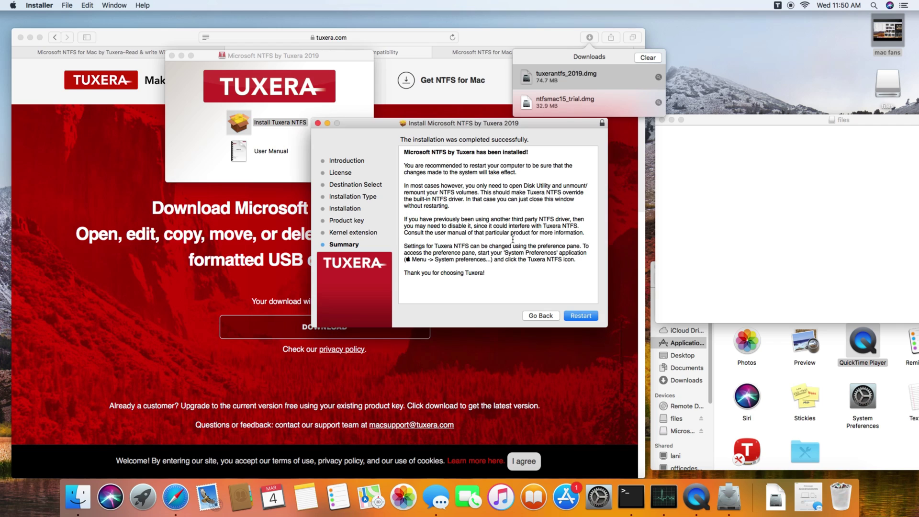
# Close the Applications window, reposition the files window, and clear Safari's downloads list.
pyautogui.moveTo(725, 123); pyautogui.dragTo(705, 40)
pyautogui.moveTo(721, 267); pyautogui.dragTo(716, 231)
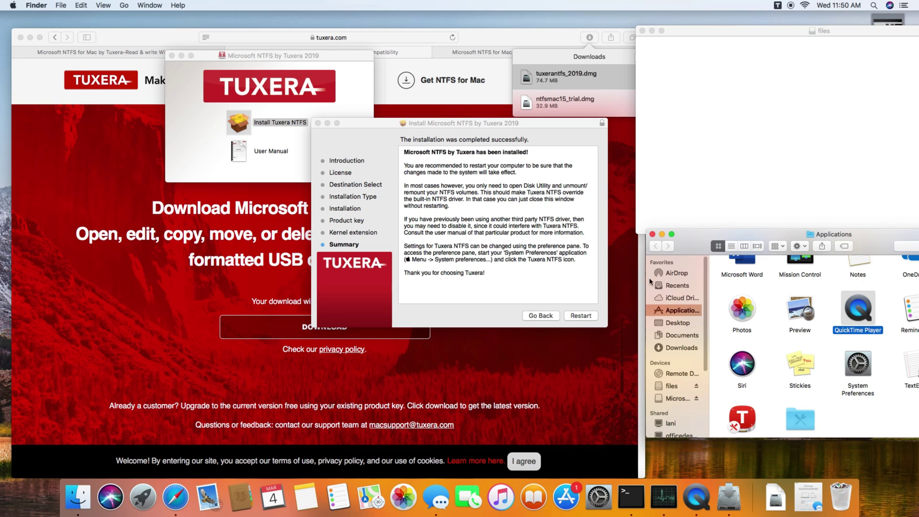
pyautogui.click(652, 234)
pyautogui.moveTo(741, 31); pyautogui.dragTo(735, 242)
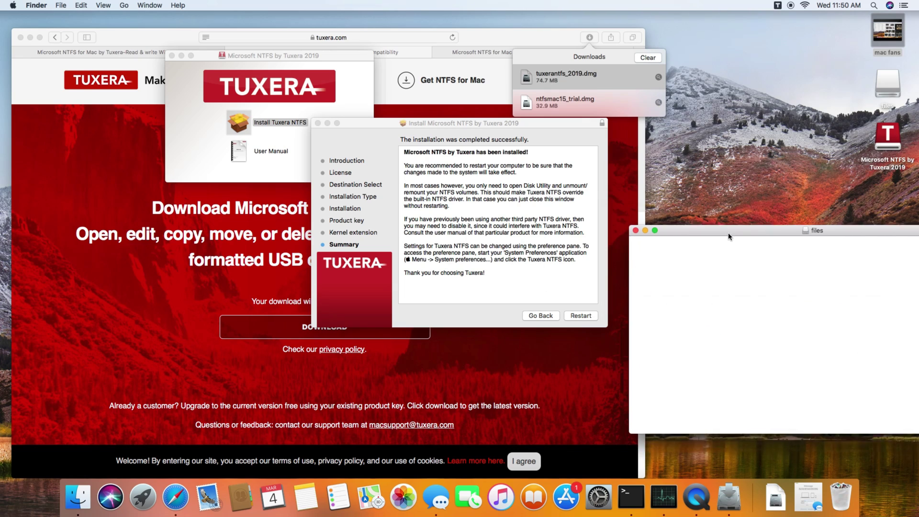
pyautogui.click(649, 58)
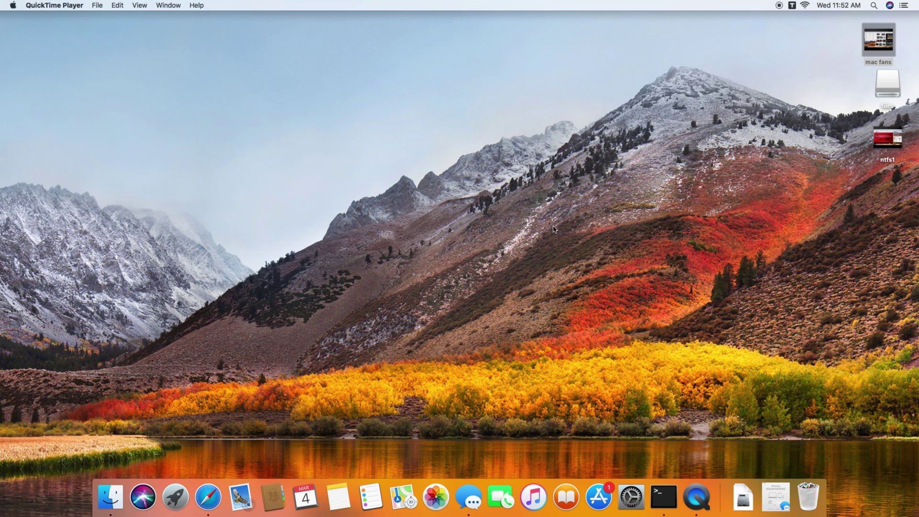
# Confirm in the Tuxera menu the files drive has 31.97 GB of 32.03 GB free, then open it.
pyautogui.click(792, 5)
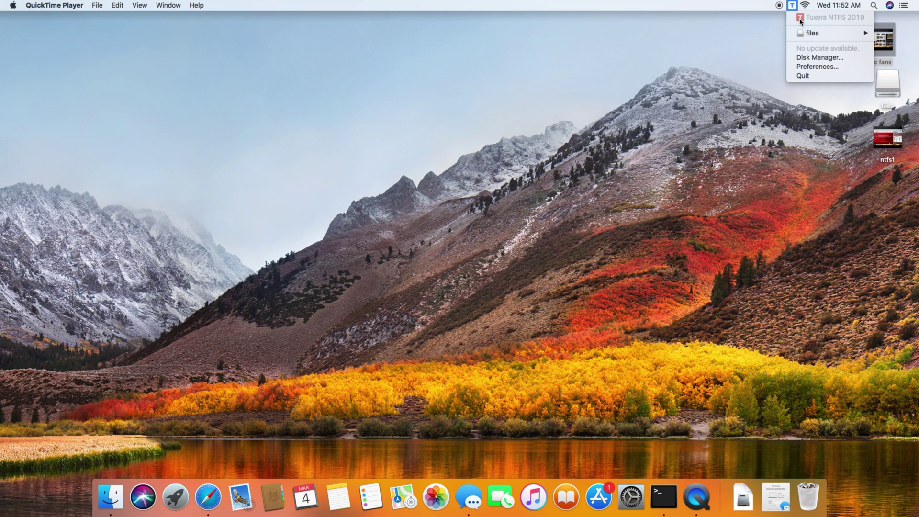
pyautogui.moveTo(816, 34)
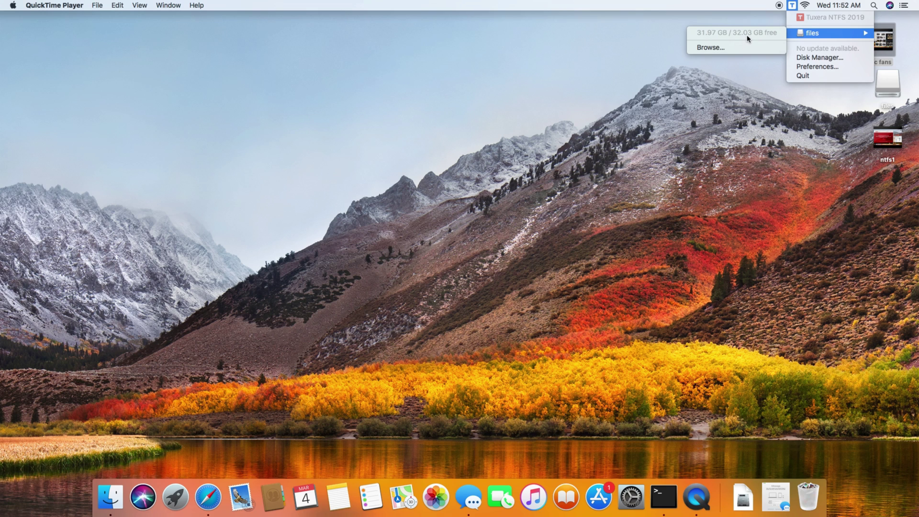
pyautogui.click(887, 81)
pyautogui.moveTo(887, 82)
pyautogui.mouseDown()
pyautogui.moveTo(869, 87)
pyautogui.moveTo(882, 96)
pyautogui.mouseUp()
pyautogui.doubleClick(882, 92)
pyautogui.moveTo(663, 56); pyautogui.dragTo(445, 61)
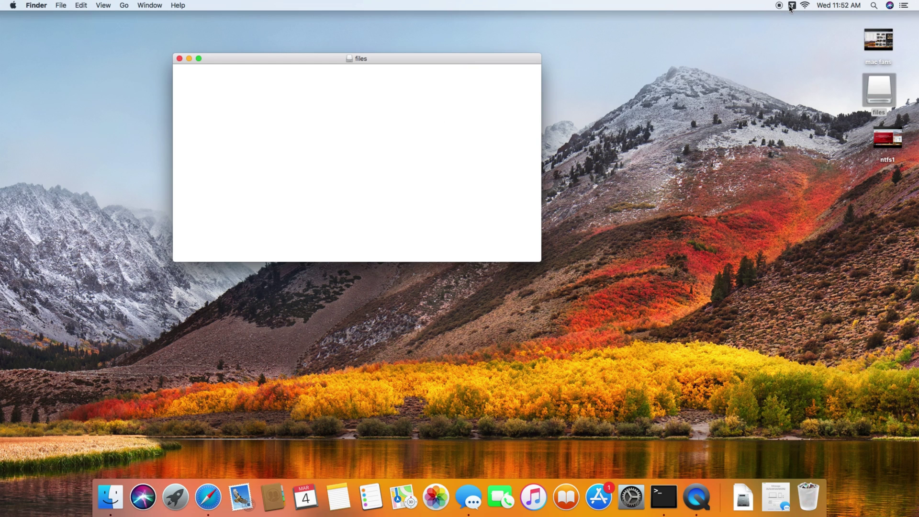
# Drag mac fans from the desktop into the files drive window and tidy its position.
pyautogui.moveTo(889, 46); pyautogui.dragTo(302, 129)
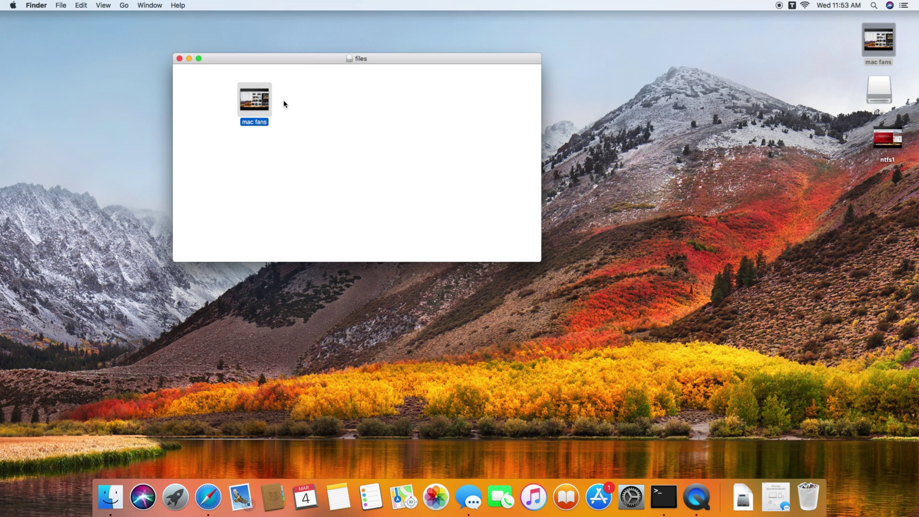
pyautogui.moveTo(279, 62); pyautogui.dragTo(336, 44)
pyautogui.moveTo(303, 90); pyautogui.dragTo(251, 85)
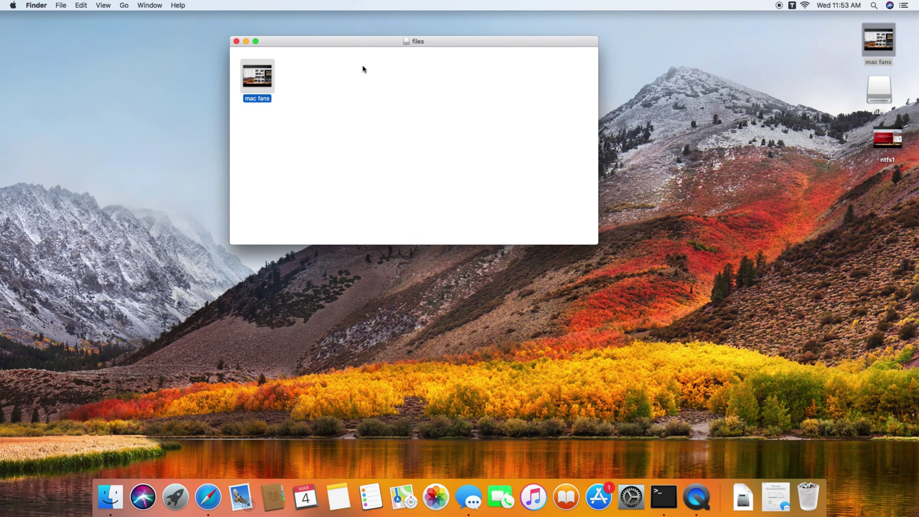